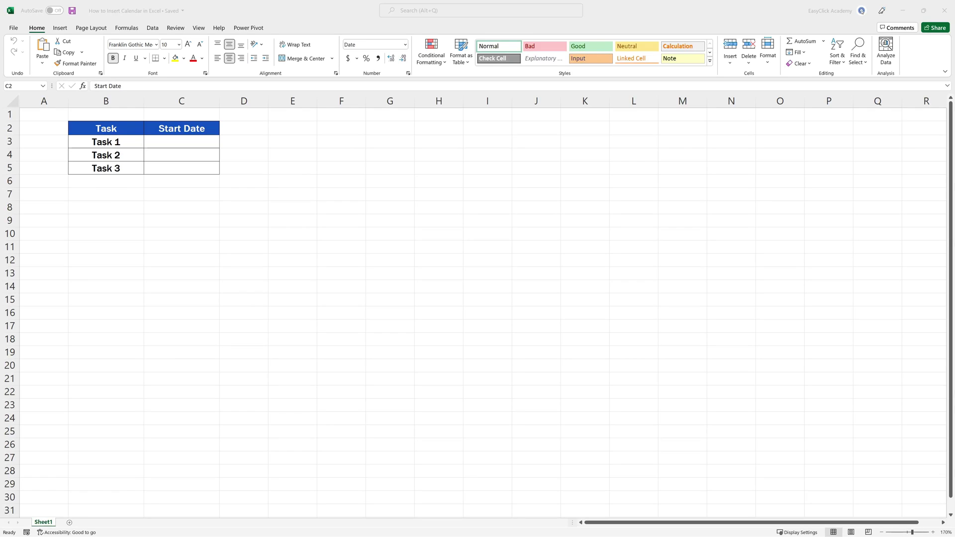
- Pick 8/1/2022, 10/12/2022 and 2/23/2023 from the Mini Calendar into cells C3, C4 and C5
{"action": "left_click", "coordinate": [179, 144]}
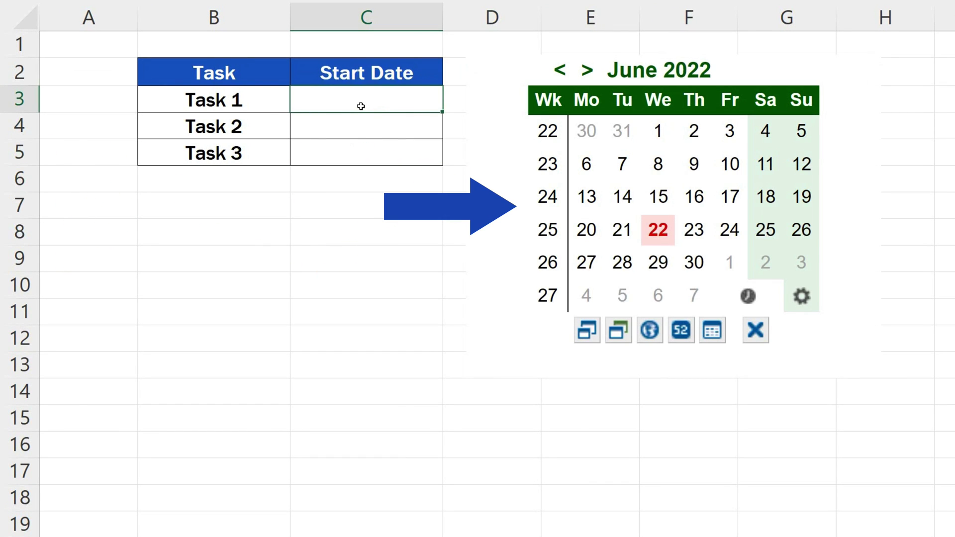
{"action": "left_click", "coordinate": [586, 131]}
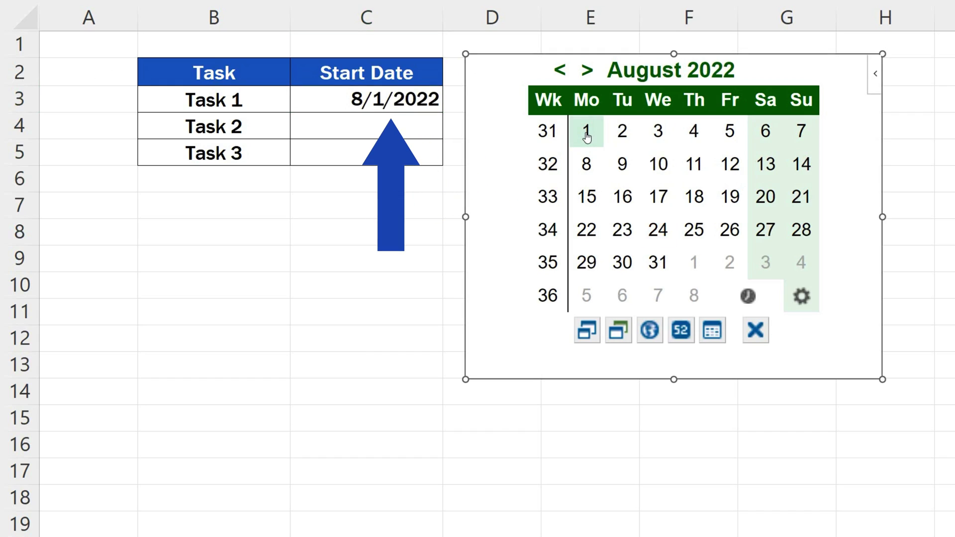
{"action": "left_click", "coordinate": [658, 198]}
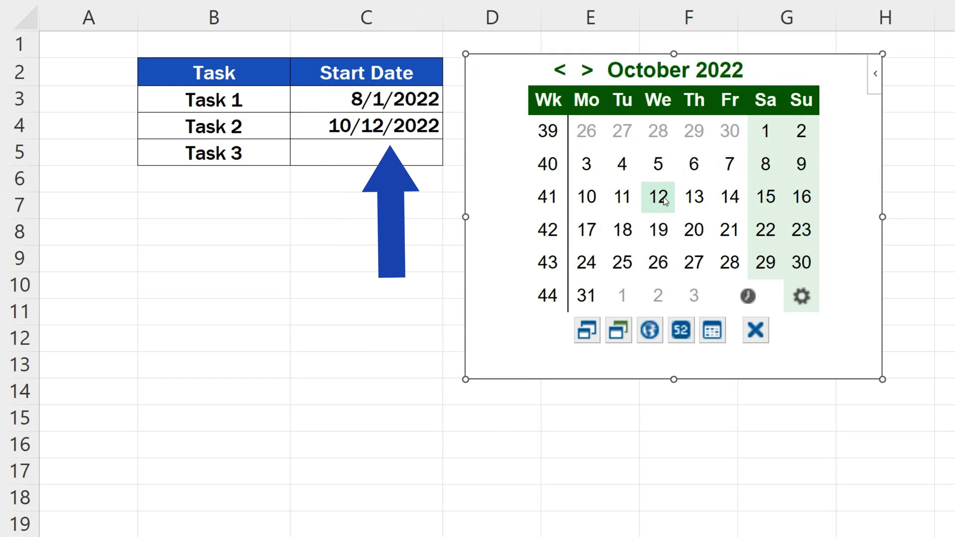
{"action": "left_click", "coordinate": [696, 230]}
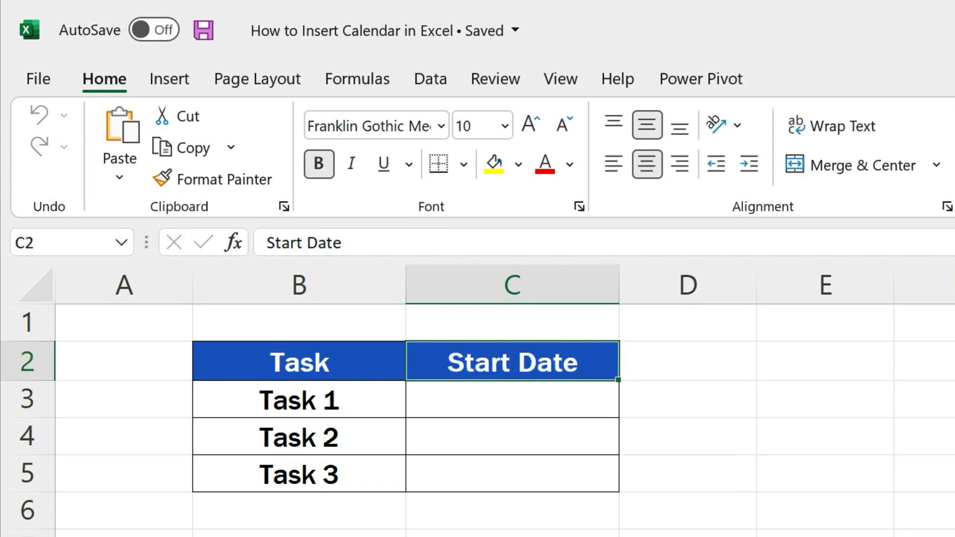
- Tick Developer under Main Tabs in the Customize Ribbon options and confirm with OK
{"action": "left_click", "coordinate": [43, 80]}
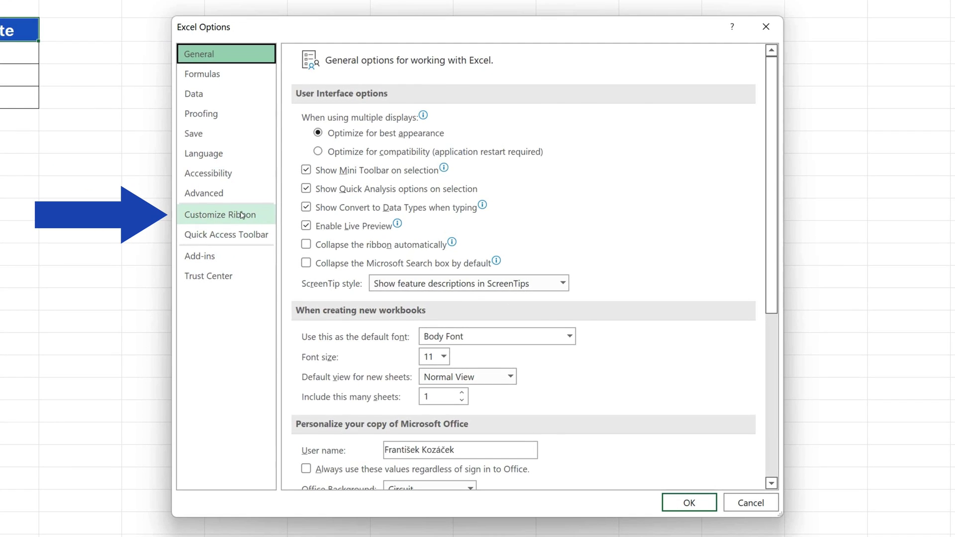
{"action": "left_click", "coordinate": [240, 214]}
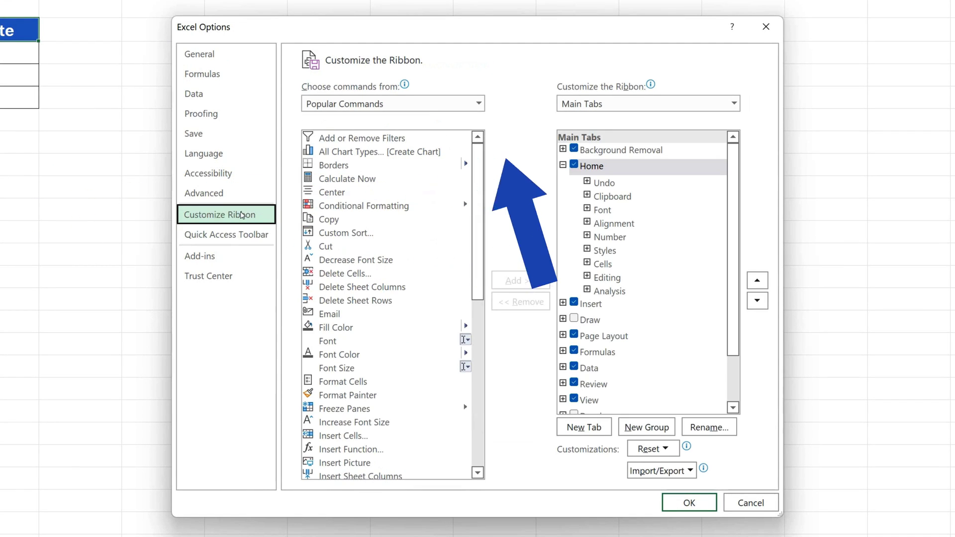
{"action": "left_click_drag", "start_coordinate": [733, 258], "coordinate": [736, 303]}
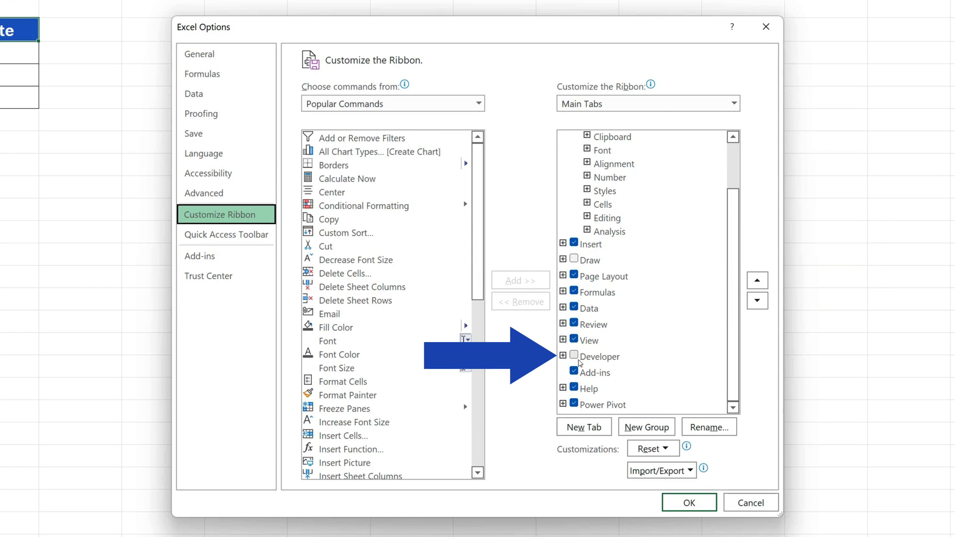
{"action": "left_click", "coordinate": [574, 357]}
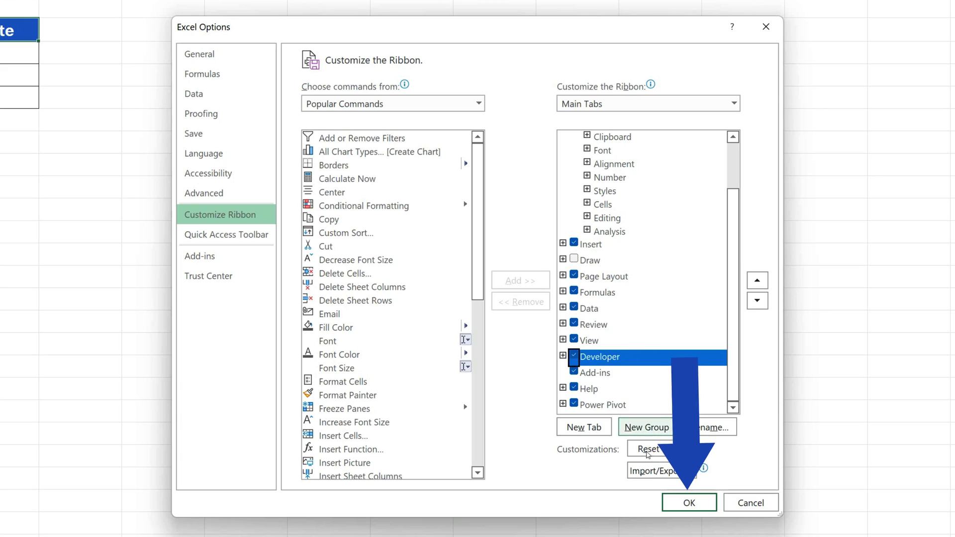
{"action": "left_click", "coordinate": [683, 503]}
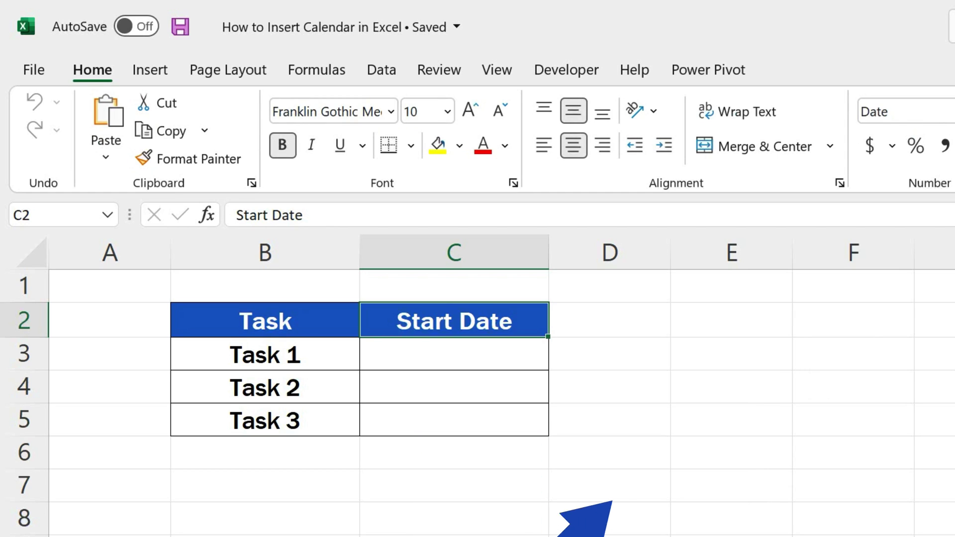
- Search the Office Store for 'calendar' and add the Mini Calendar and Date Picker add-in
{"action": "left_click", "coordinate": [578, 74]}
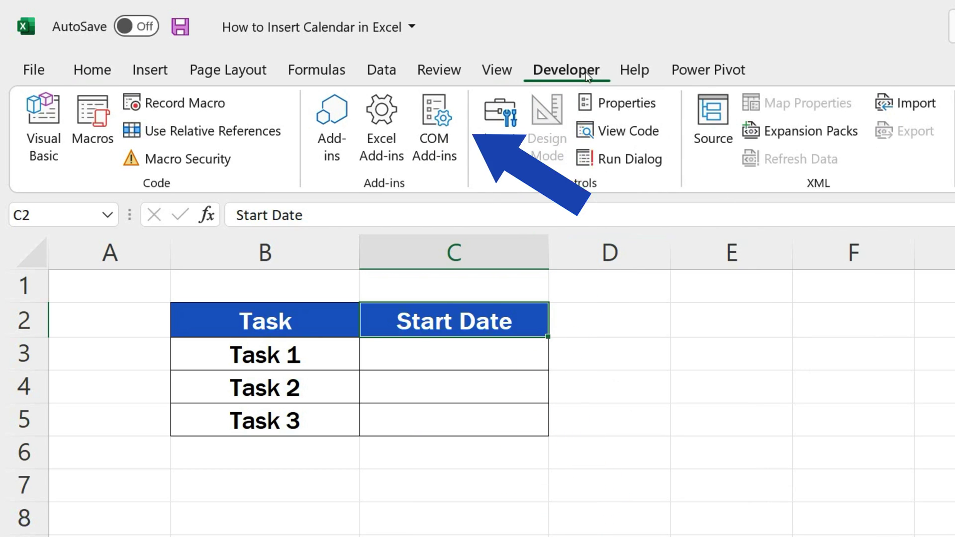
{"action": "left_click", "coordinate": [325, 128]}
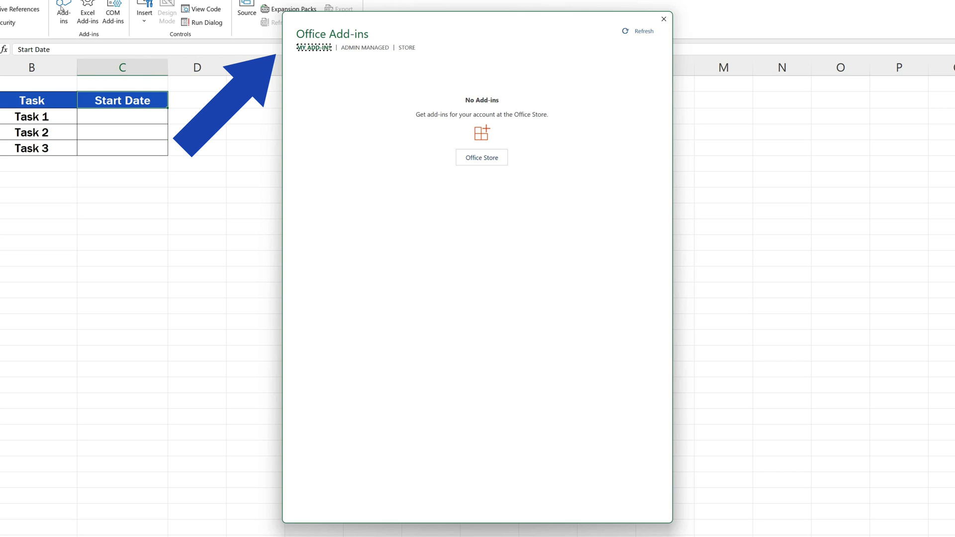
{"action": "left_click", "coordinate": [476, 158]}
{"action": "left_click", "coordinate": [341, 86]}
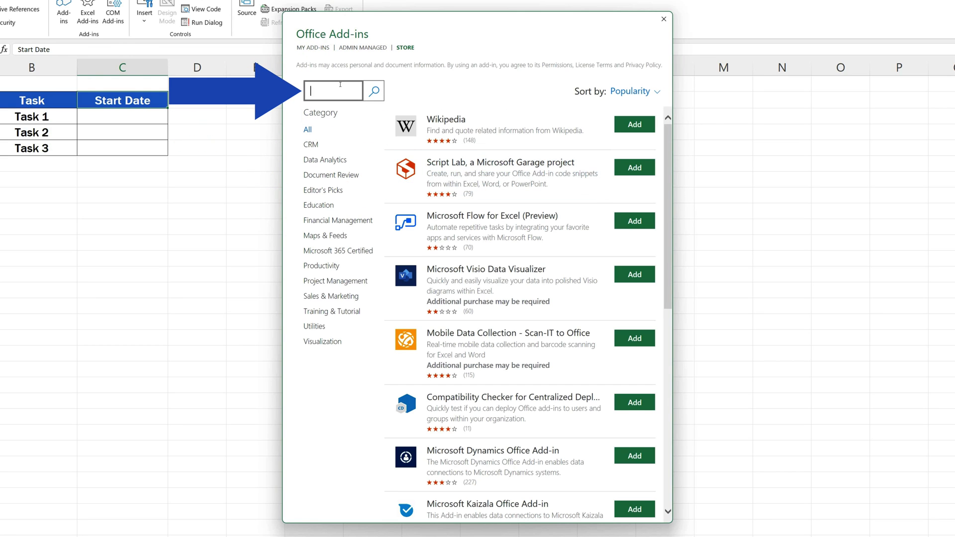
{"action": "type", "text": "calendar"}
{"action": "key", "text": "Return"}
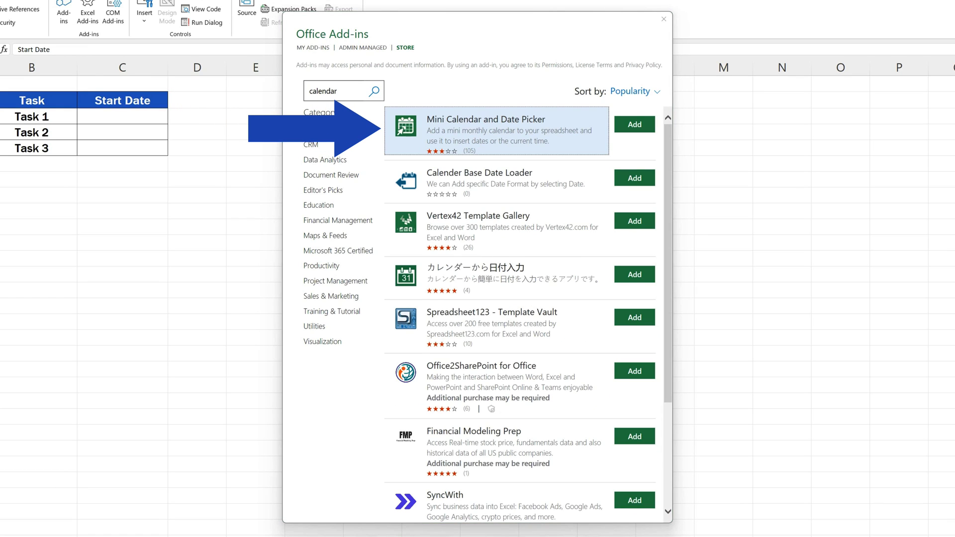
{"action": "left_click", "coordinate": [644, 127]}
{"action": "left_click", "coordinate": [577, 208]}
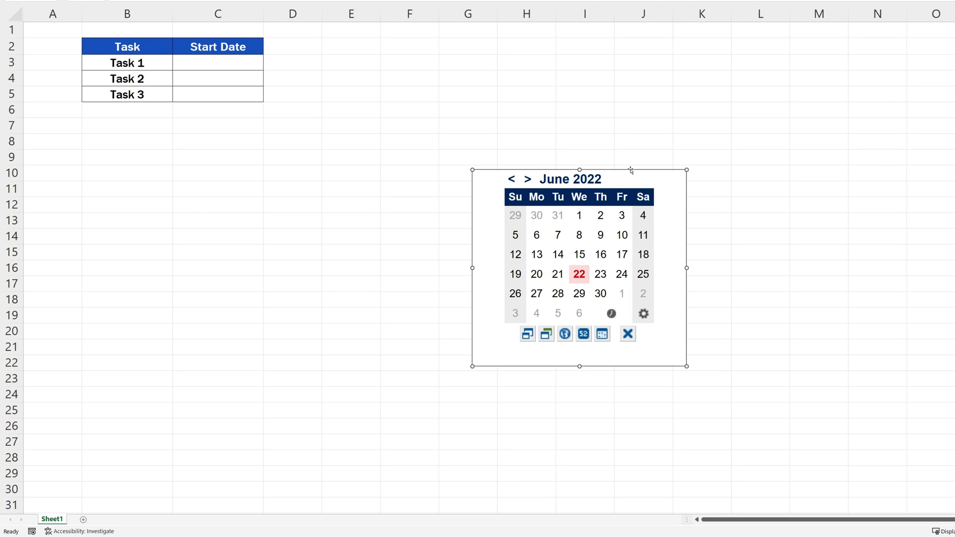
- Drag the calendar beside the Task and Start Date table and shrink it to a tidier frame
{"action": "left_click_drag", "start_coordinate": [631, 171], "coordinate": [435, 37]}
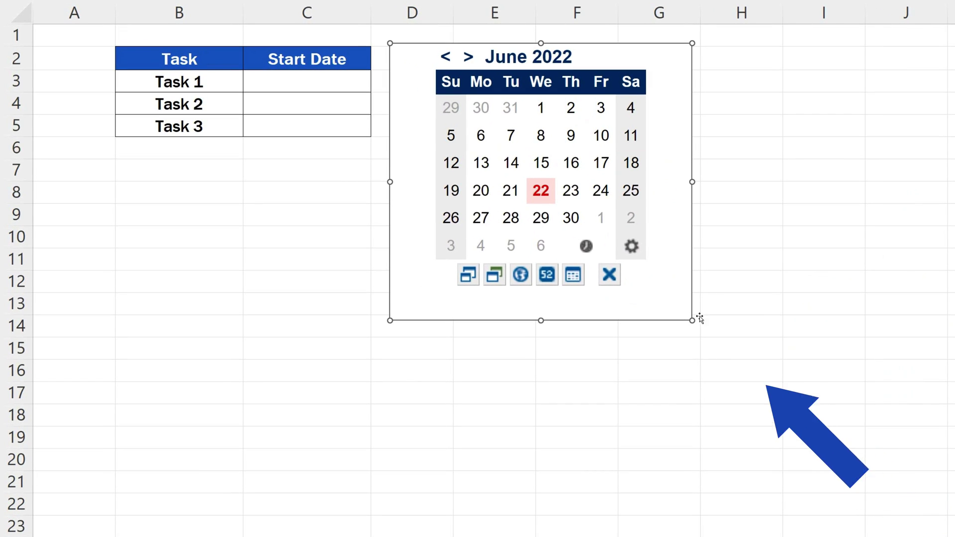
{"action": "left_click_drag", "start_coordinate": [699, 319], "coordinate": [906, 470]}
{"action": "left_click_drag", "start_coordinate": [811, 418], "coordinate": [662, 278]}
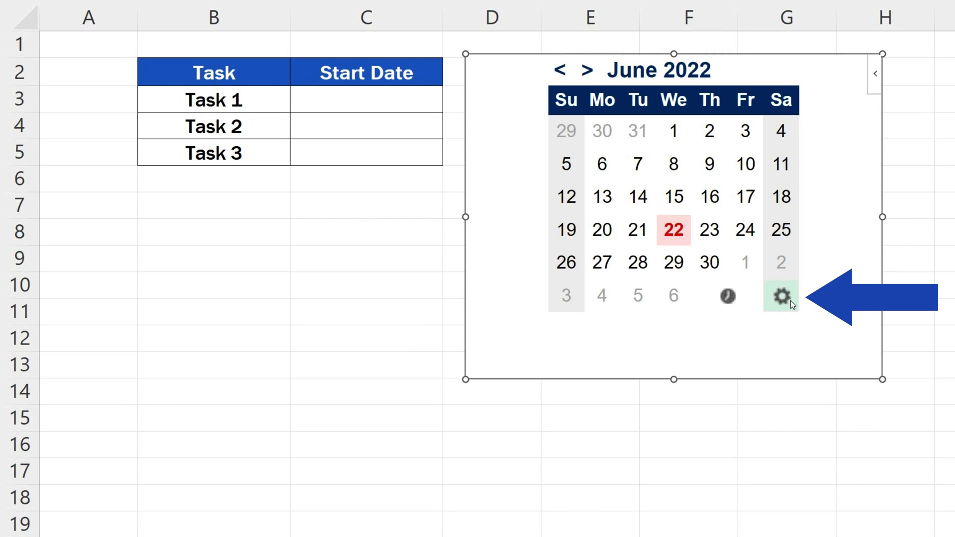
- Turn on calendar week numbers, switch to the ISO Monday-first system, and apply the green theme
{"action": "left_click", "coordinate": [782, 296]}
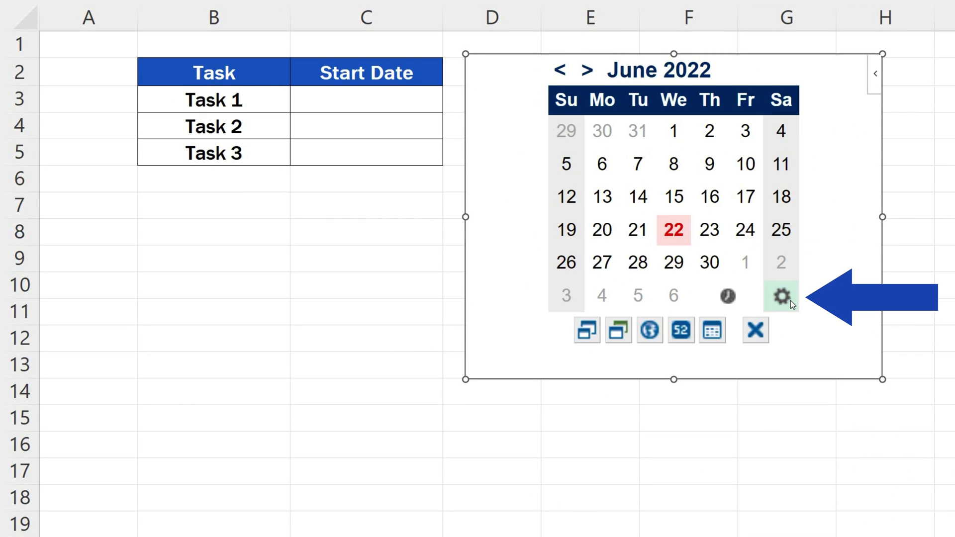
{"action": "left_click", "coordinate": [682, 332]}
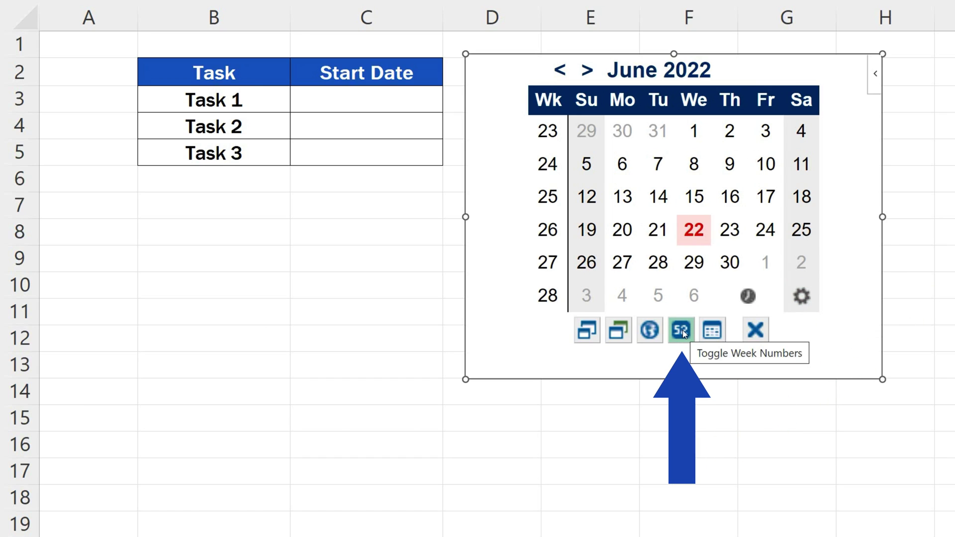
{"action": "left_click", "coordinate": [647, 332]}
{"action": "left_click", "coordinate": [645, 342]}
{"action": "left_click", "coordinate": [645, 349]}
{"action": "left_click", "coordinate": [645, 353]}
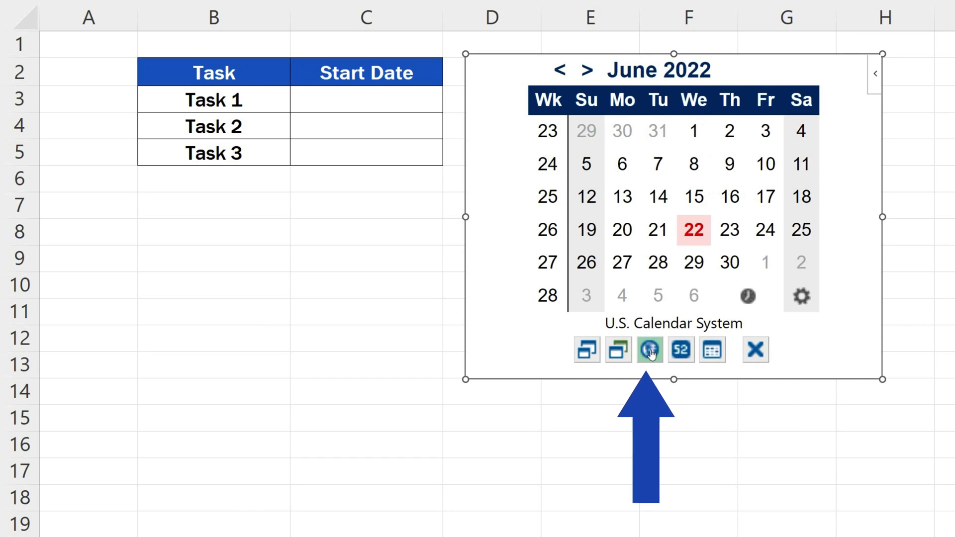
{"action": "left_click", "coordinate": [645, 356]}
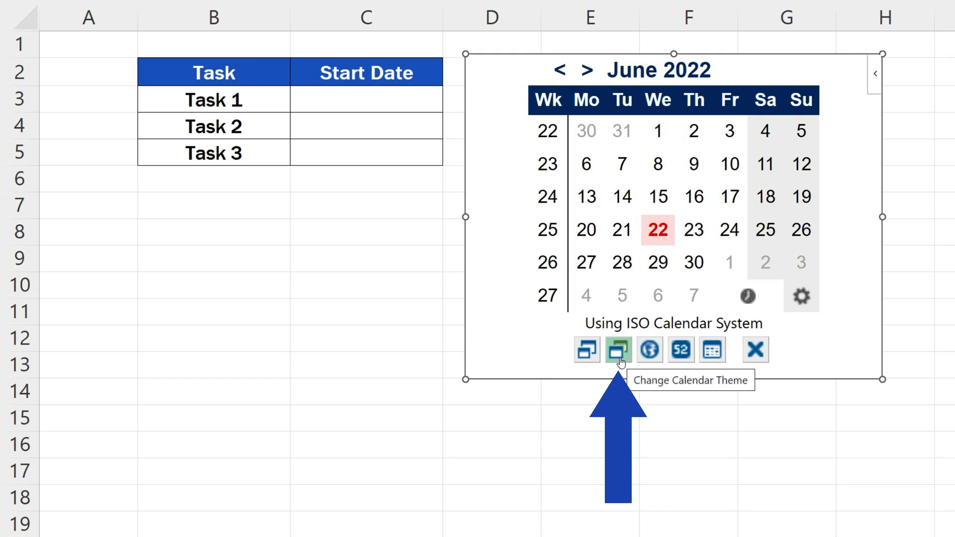
{"action": "left_click", "coordinate": [620, 359]}
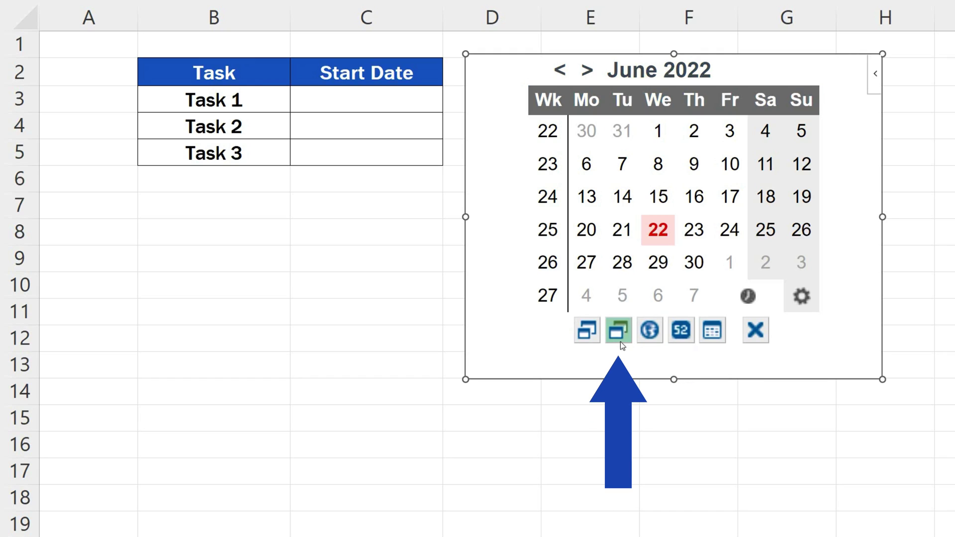
{"action": "left_click", "coordinate": [620, 341]}
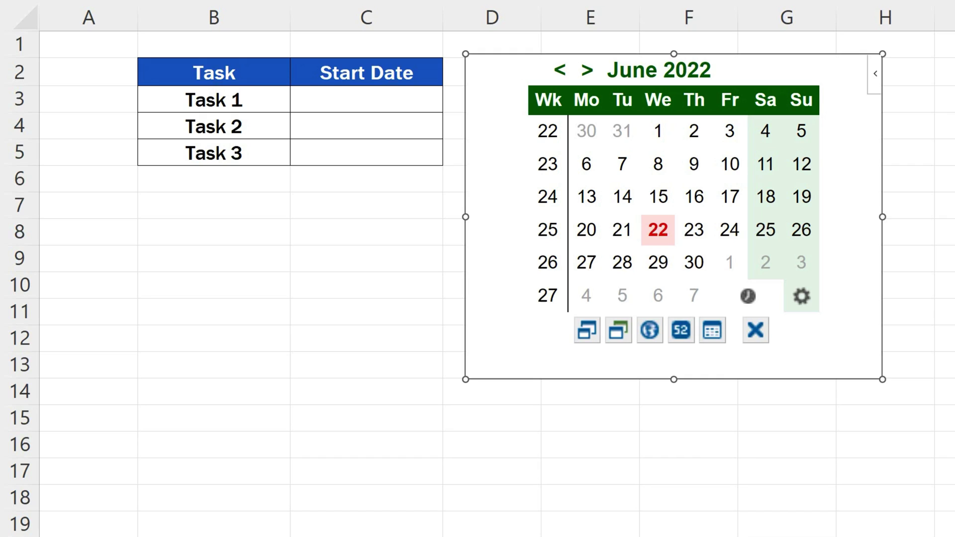
- Enter 8/1/2022 into C3 by advancing the calendar to August 2022 and picking day 1
{"action": "left_click", "coordinate": [362, 105]}
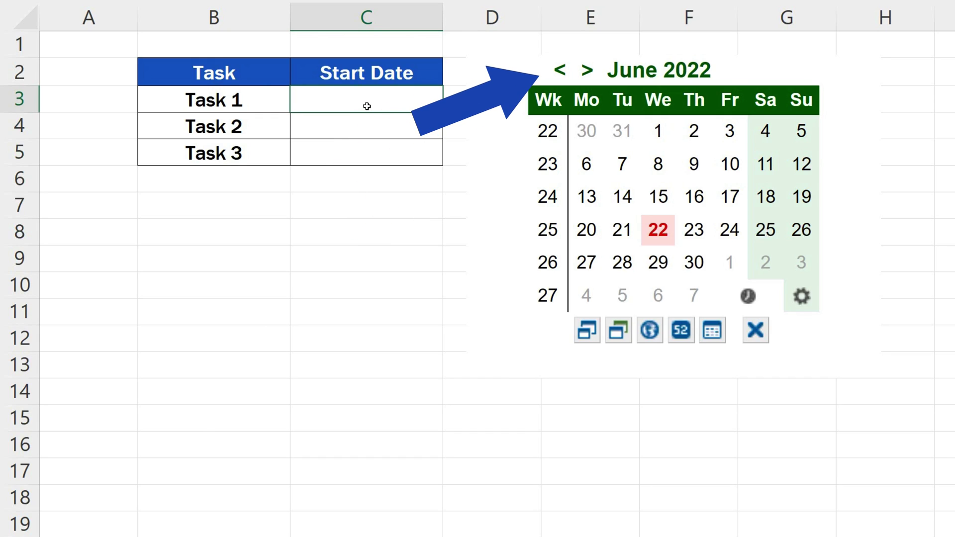
{"action": "left_click", "coordinate": [588, 72]}
{"action": "left_click", "coordinate": [588, 72]}
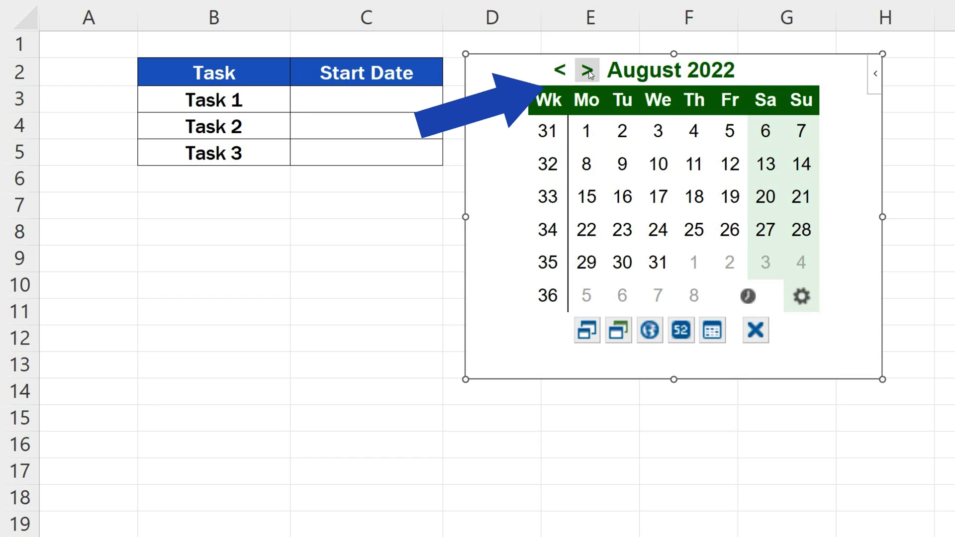
{"action": "left_click", "coordinate": [587, 134]}
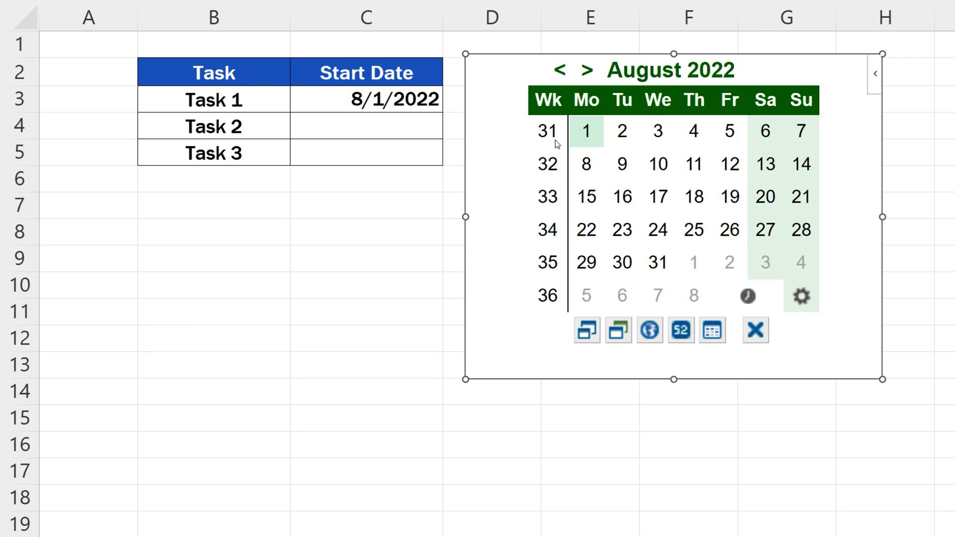
- Fill C4 with 10/12/2022 and C5 with 2/23/2023 from the calendar
{"action": "left_click", "coordinate": [393, 123]}
{"action": "left_click", "coordinate": [587, 70]}
{"action": "left_click", "coordinate": [587, 70]}
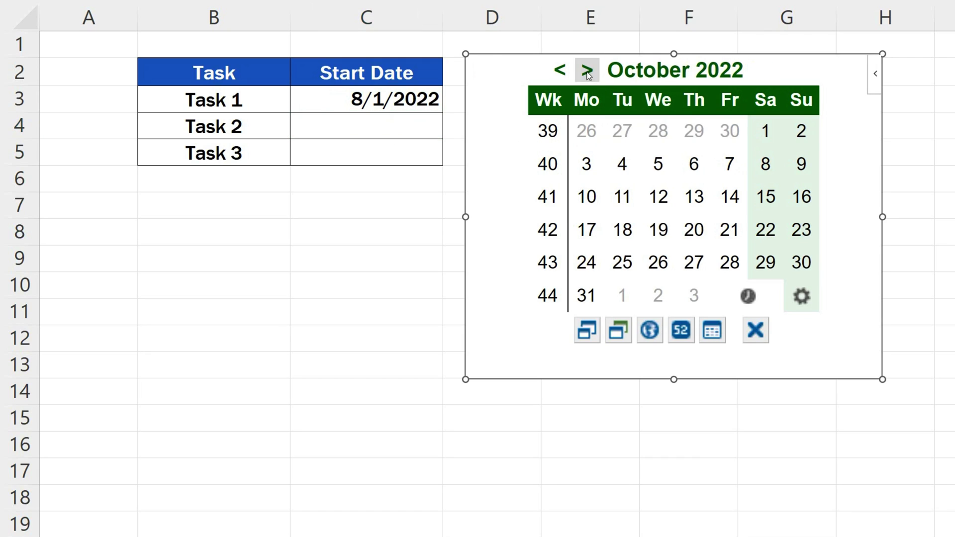
{"action": "left_click", "coordinate": [658, 197]}
{"action": "left_click", "coordinate": [441, 152]}
{"action": "left_click", "coordinate": [587, 70]}
{"action": "left_click", "coordinate": [587, 70]}
{"action": "left_click", "coordinate": [587, 70]}
{"action": "left_click", "coordinate": [587, 69]}
{"action": "left_click", "coordinate": [695, 230]}
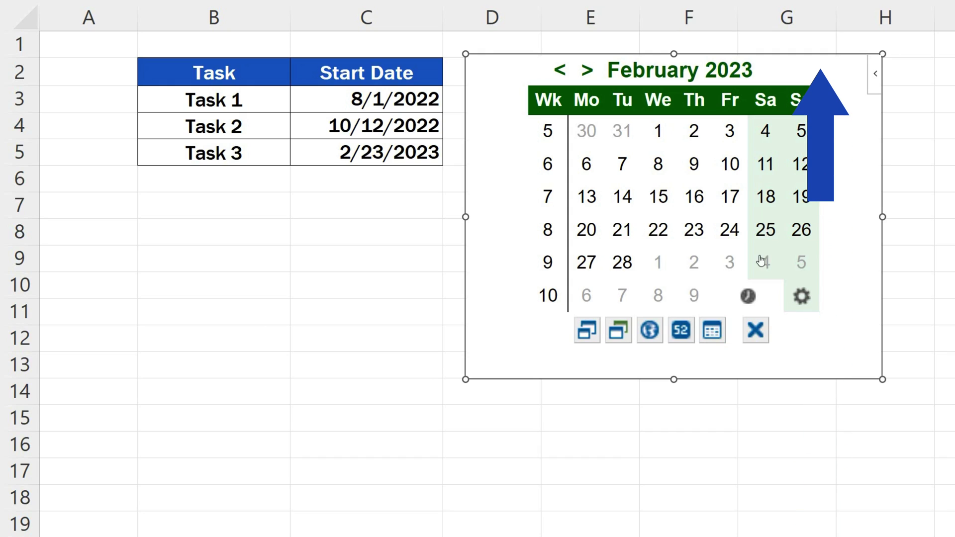
- Remove the calendar from the sheet, then reinsert Mini Calendar and Date Picker from My Add-ins
{"action": "key", "text": "Escape"}
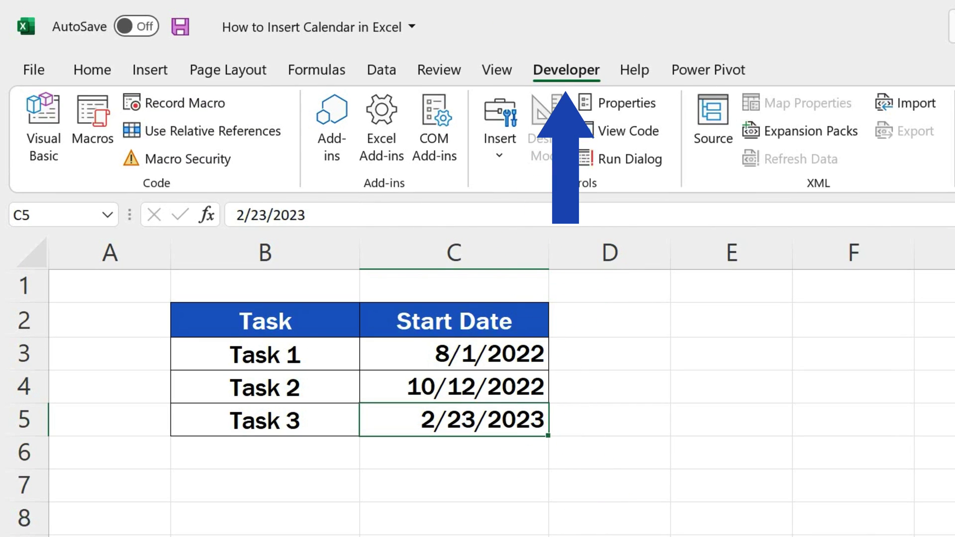
{"action": "left_click", "coordinate": [333, 139]}
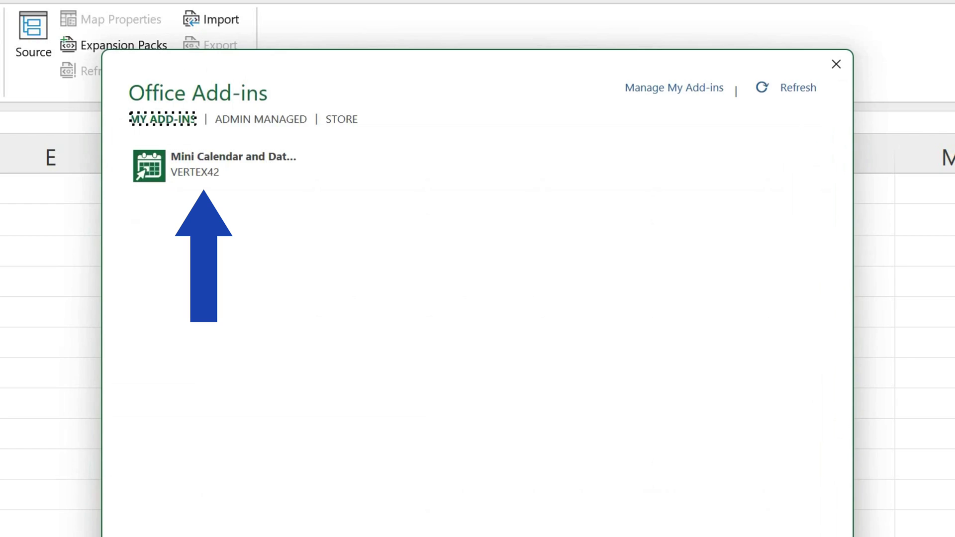
{"action": "double_click", "coordinate": [177, 162]}
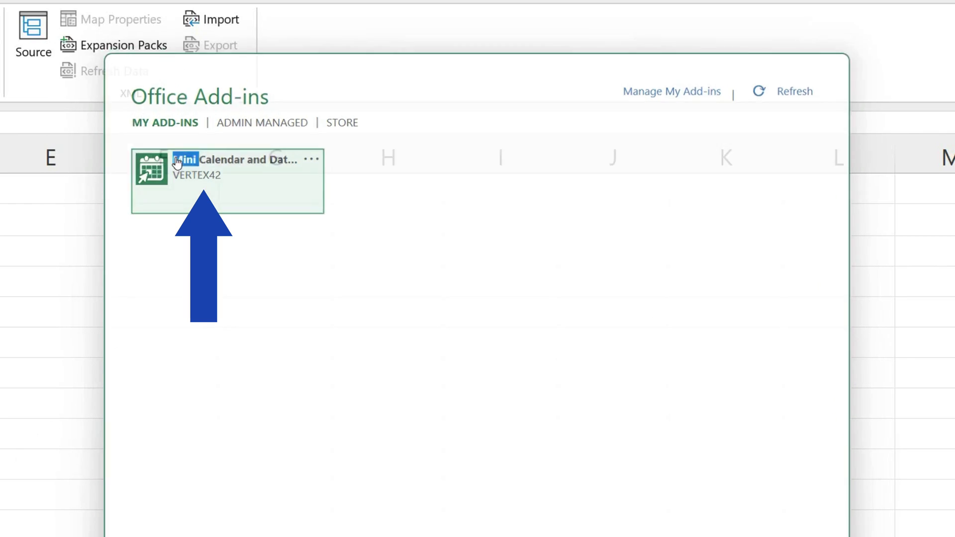